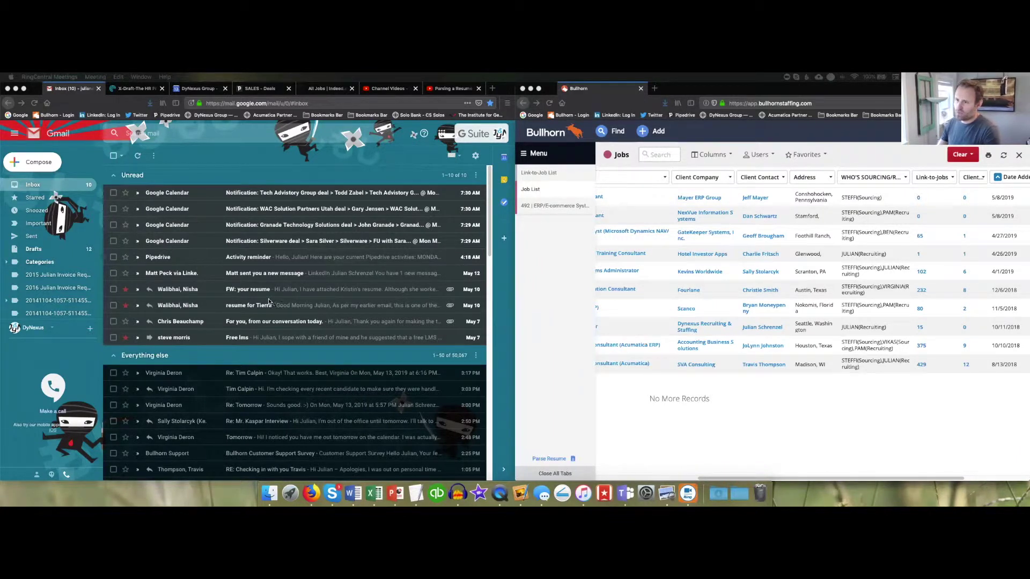
- Open the 'resume for' email in Gmail and download its attached resume PDF
click(188, 310)
click(188, 306)
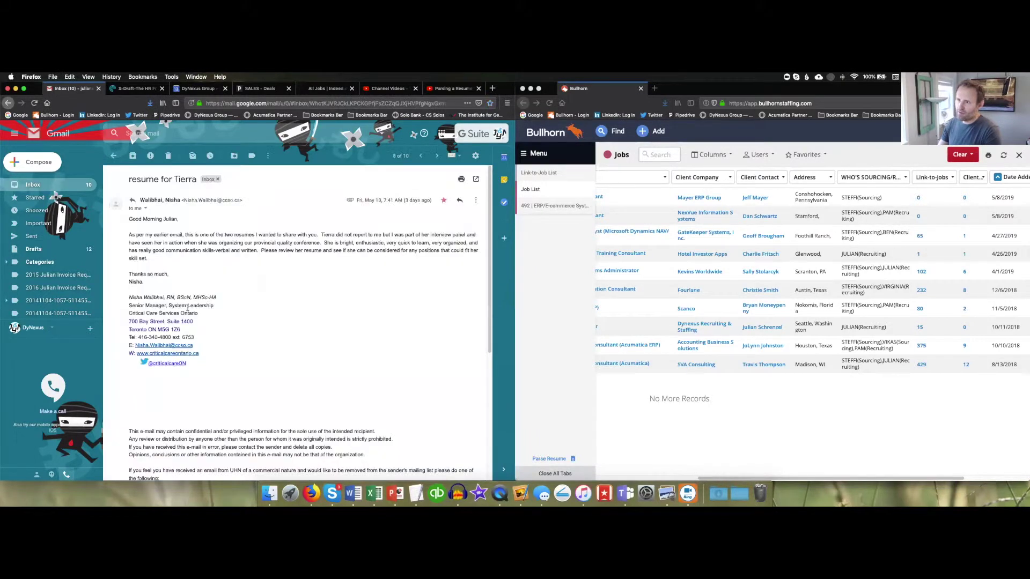
scroll(187, 310, down, 10)
mouse_move(156, 364)
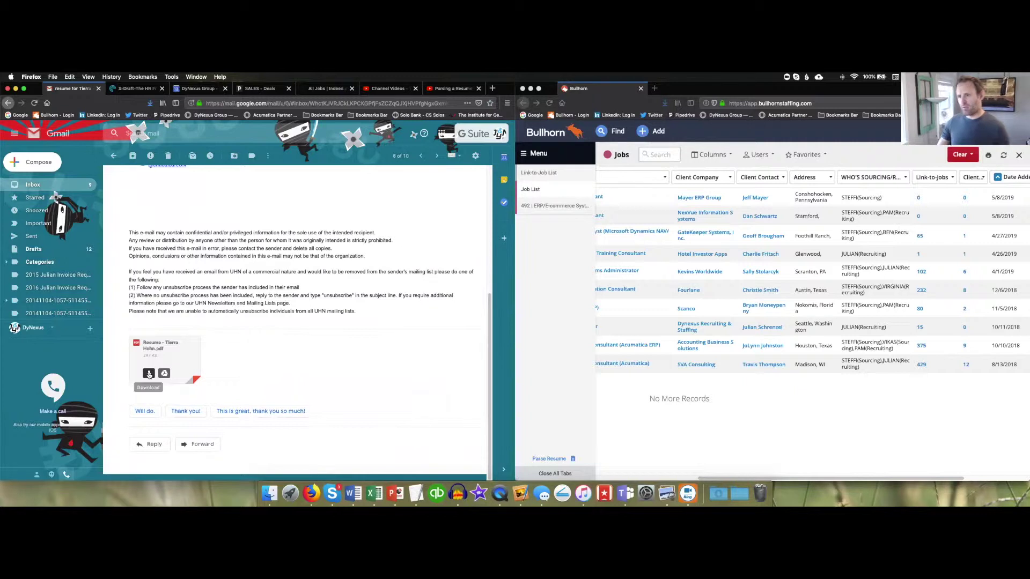
click(149, 374)
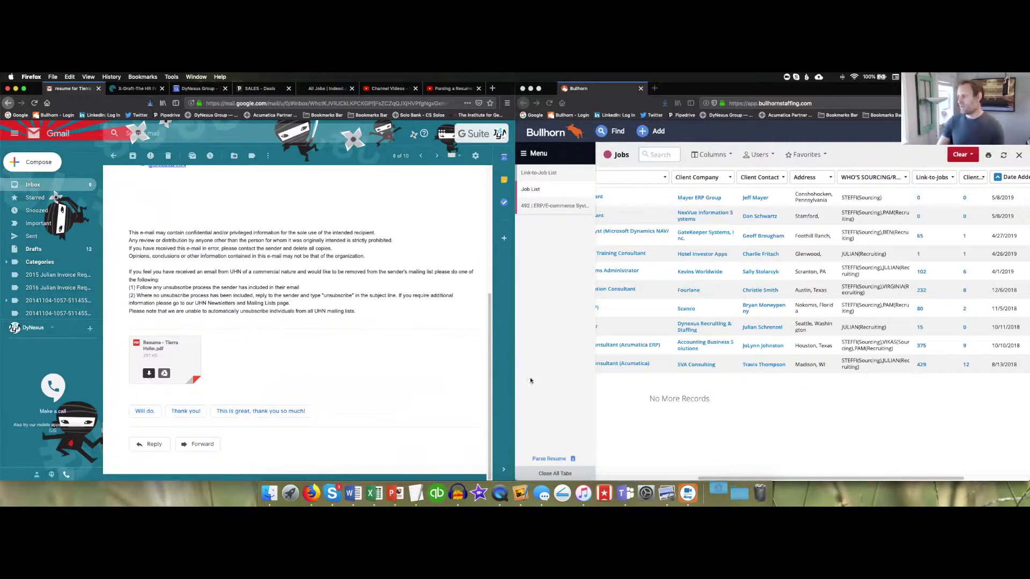
click(719, 492)
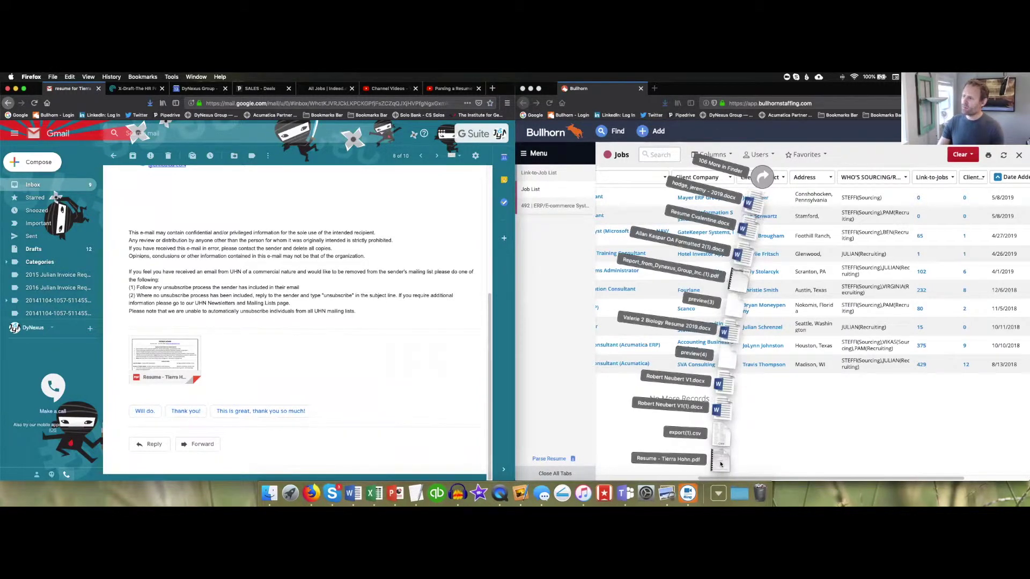
- Drop the downloaded resume PDF onto Bullhorn so it opens a parsed Add Candidate form
drag(721, 464, 552, 421)
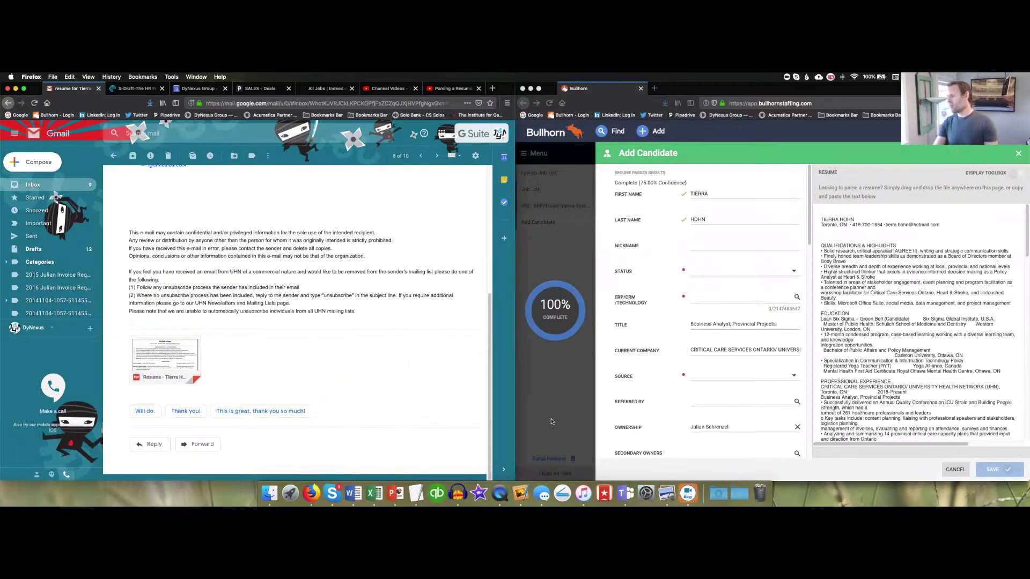
click(714, 193)
- Retype the candidate's all-caps first and last names in proper case
drag(714, 193, 693, 195)
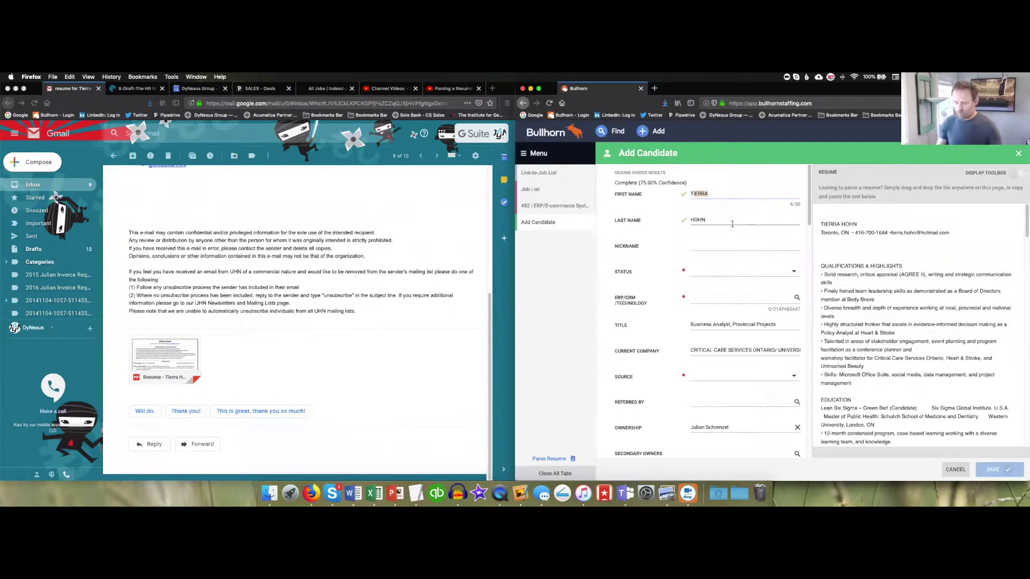
text(Tierra)
click(696, 218)
text(Hohn)
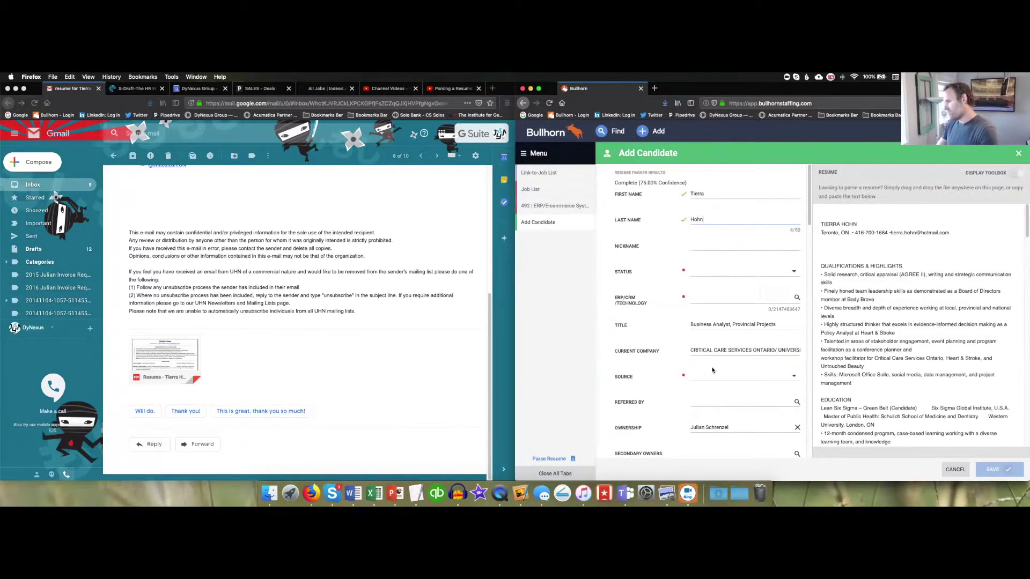
- Scroll through the Add Candidate form to check the parsed name, title and company
scroll(712, 370, down, 15)
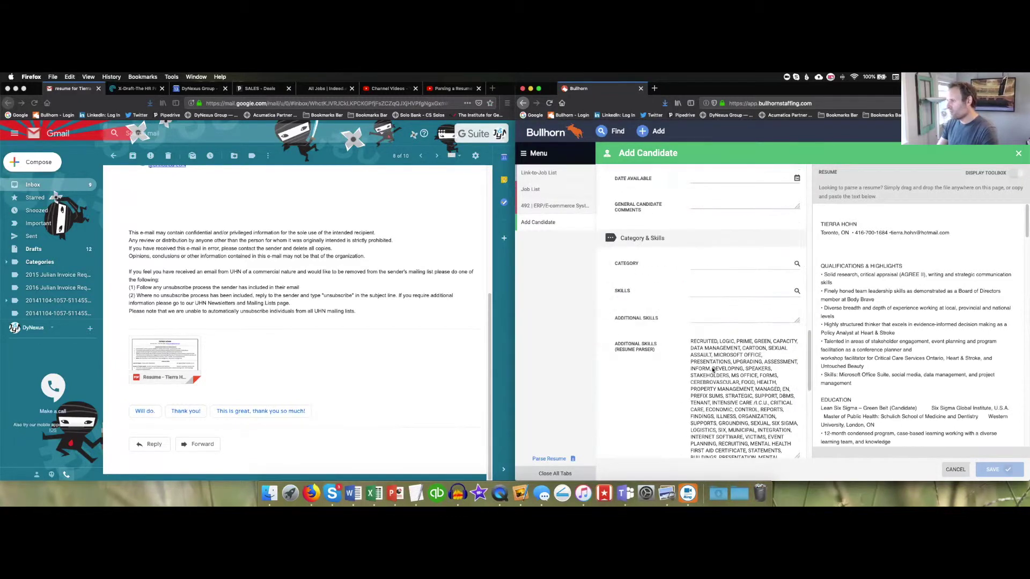
scroll(712, 371, up, 15)
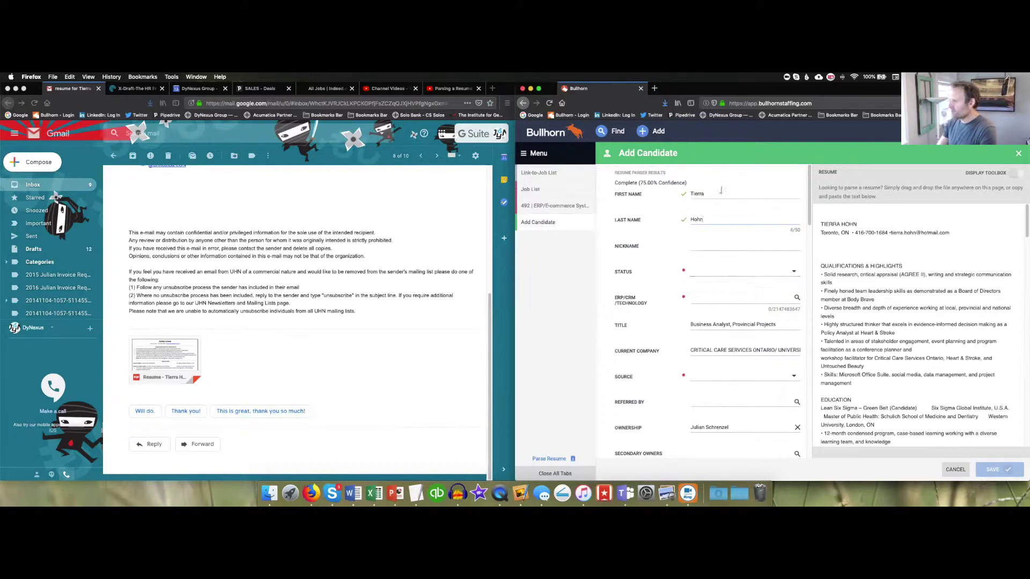
scroll(717, 338, down, 10)
scroll(717, 336, up, 3)
scroll(705, 324, up, 5)
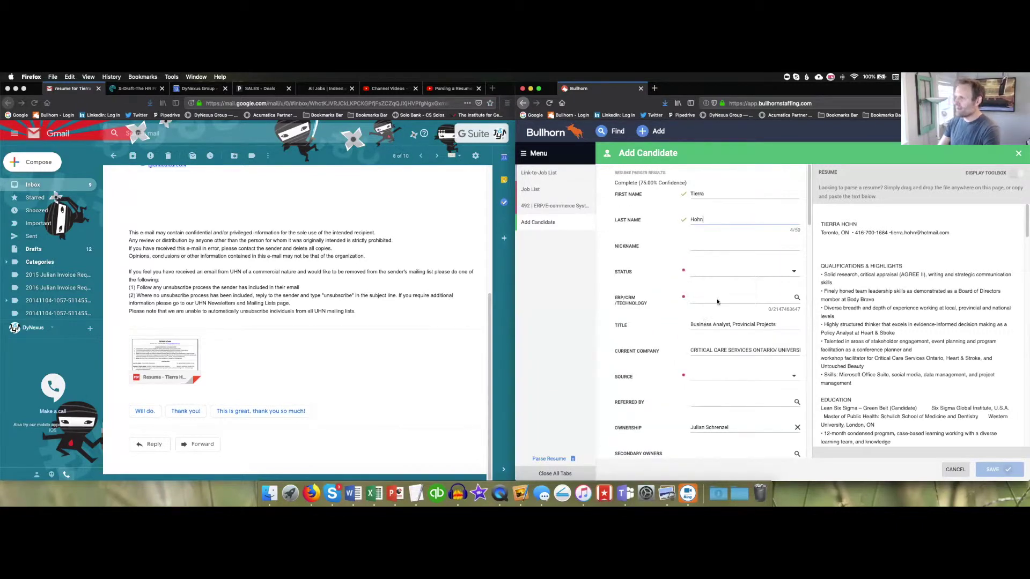
- Choose Active as the candidate's status
click(700, 271)
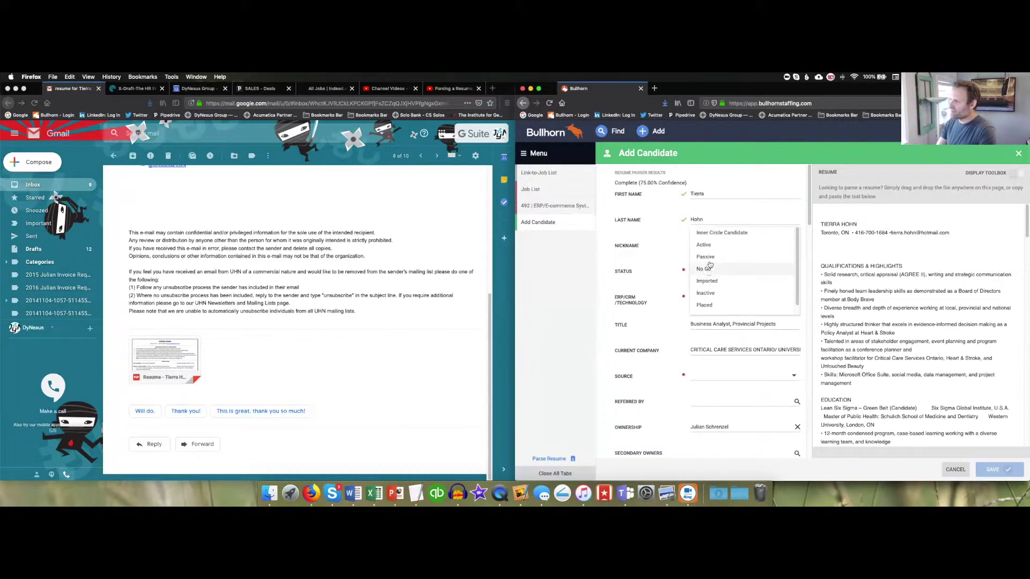
click(704, 245)
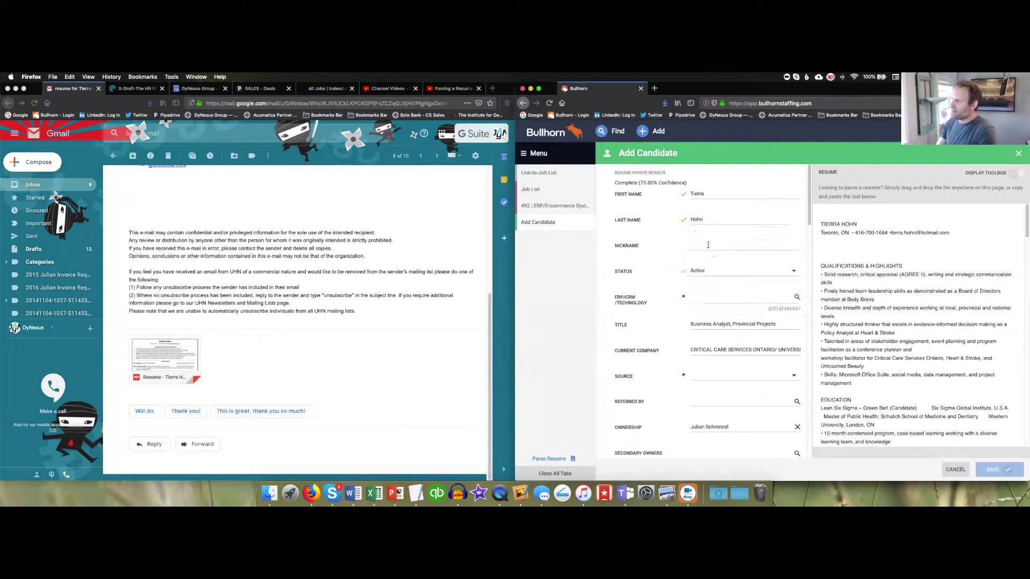
click(699, 298)
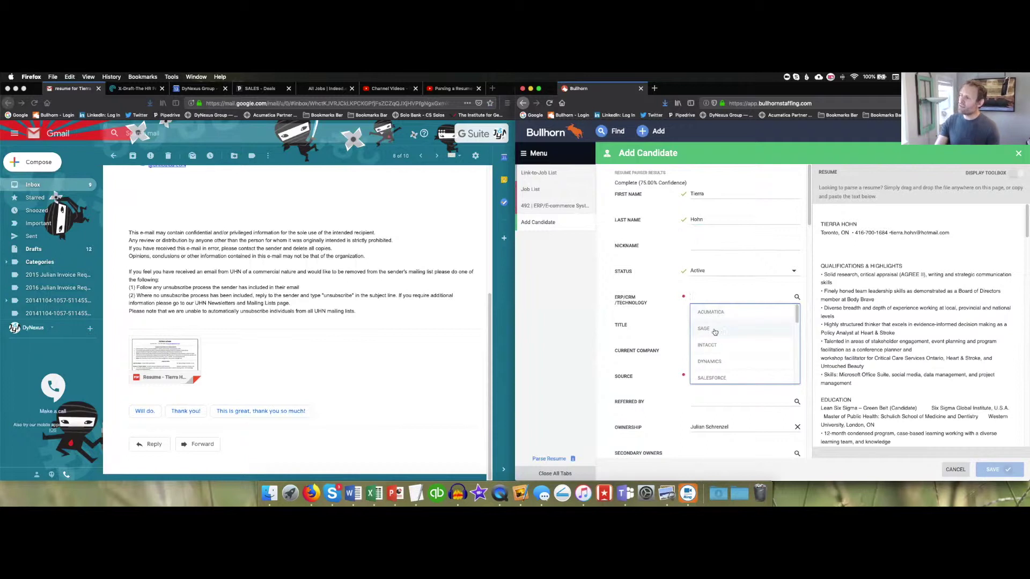
- Pick N/A from the bottom of the ERP/CRM Technology list
scroll(717, 333, down, 3)
scroll(714, 332, down, 4)
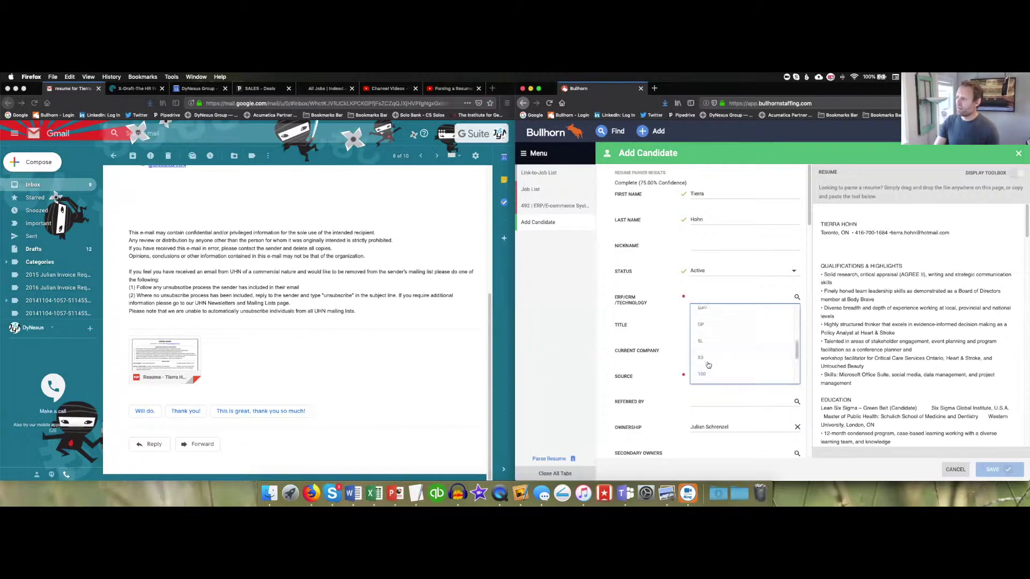
scroll(708, 365, up, 5)
scroll(708, 337, down, 3)
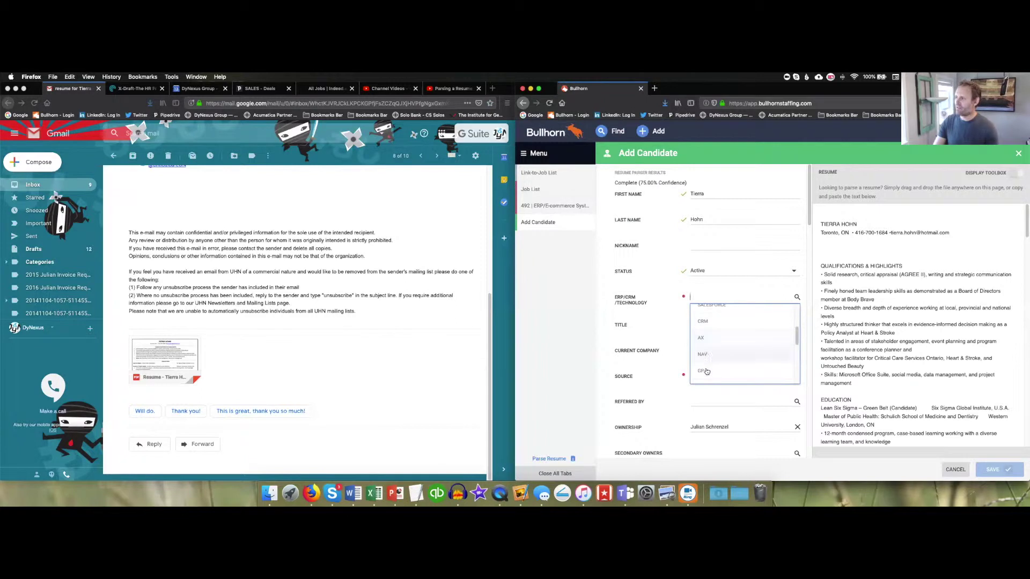
scroll(708, 354, down, 2)
scroll(709, 354, up, 8)
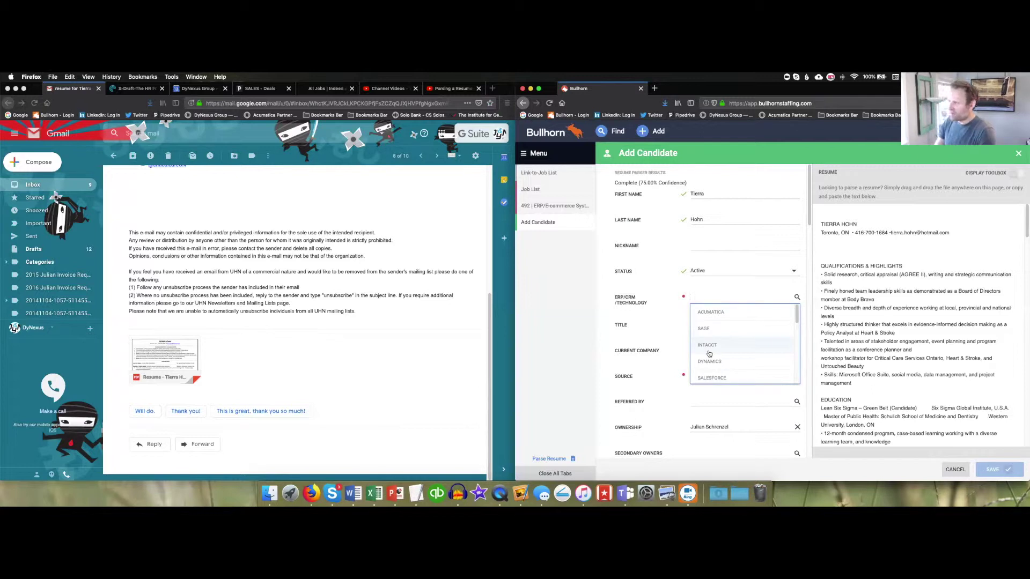
scroll(709, 354, down, 10)
scroll(712, 354, up, 10)
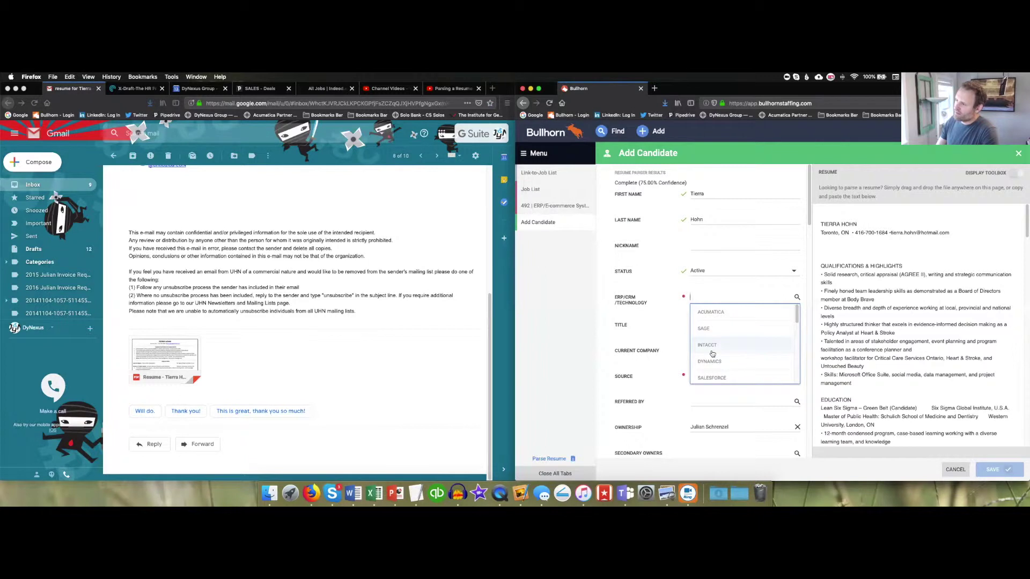
scroll(713, 354, down, 10)
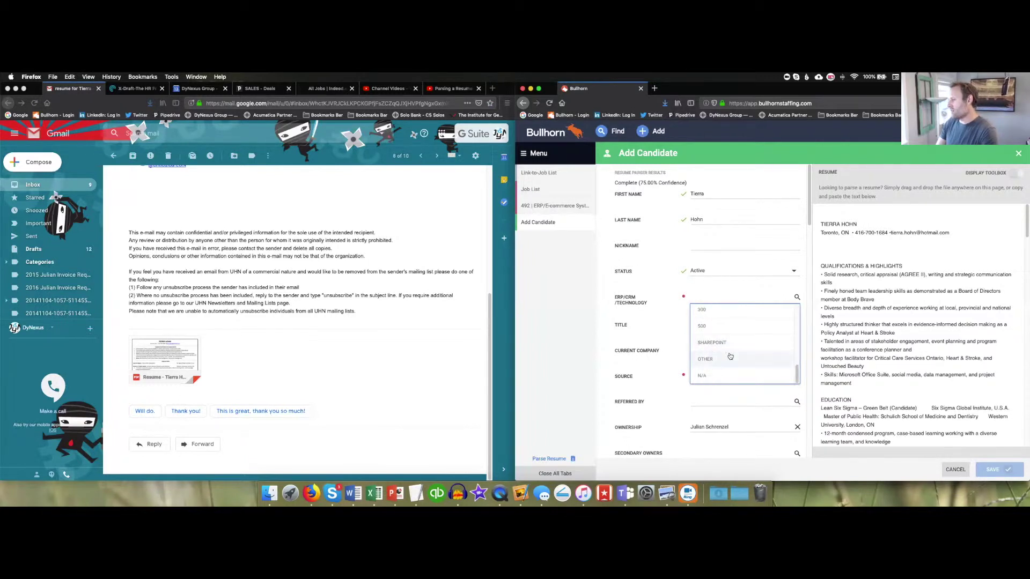
click(706, 377)
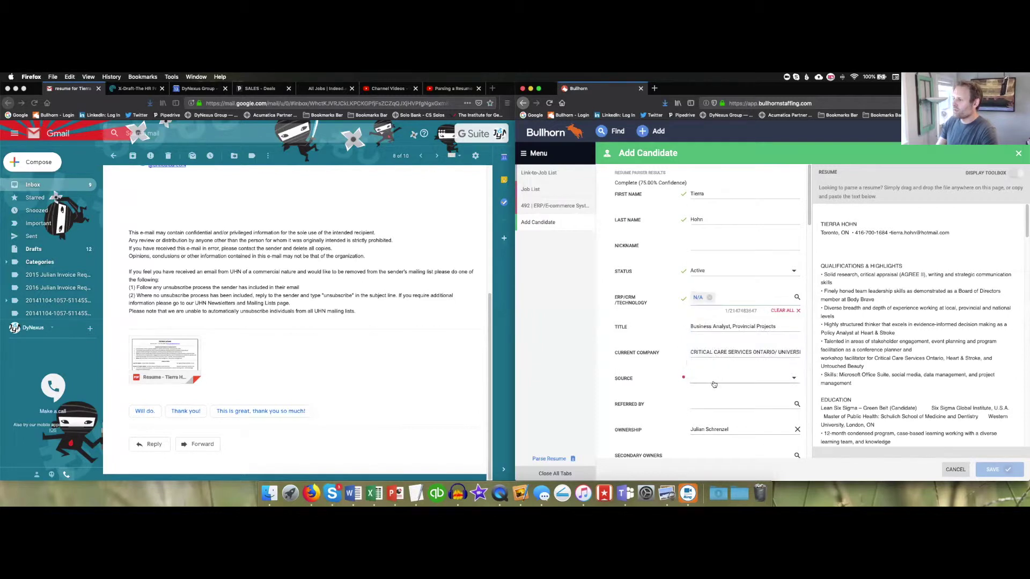
- Set Source to 'Personal Referral from:' and leave the Referred By field empty
click(712, 379)
scroll(712, 380, down, 5)
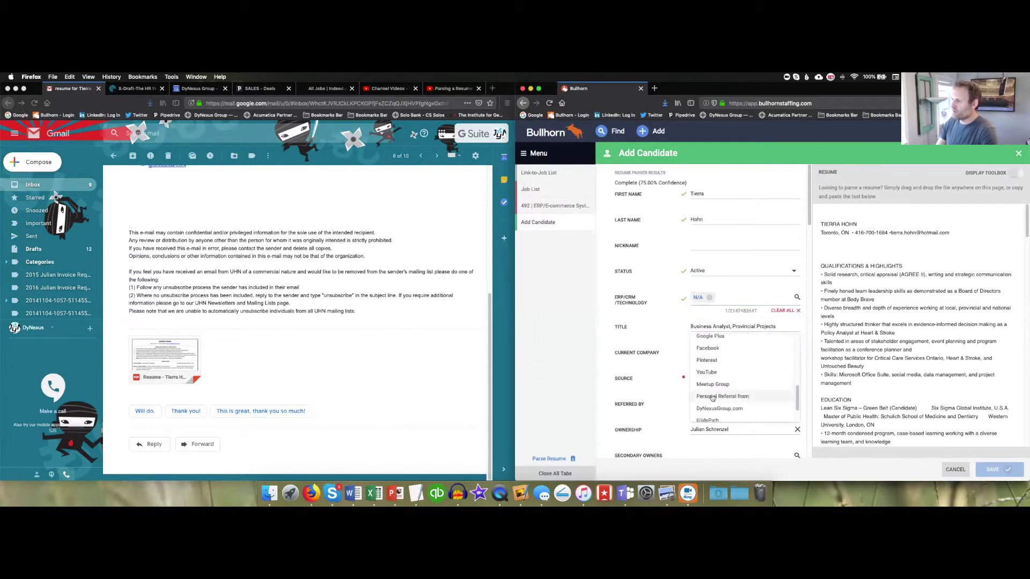
click(712, 397)
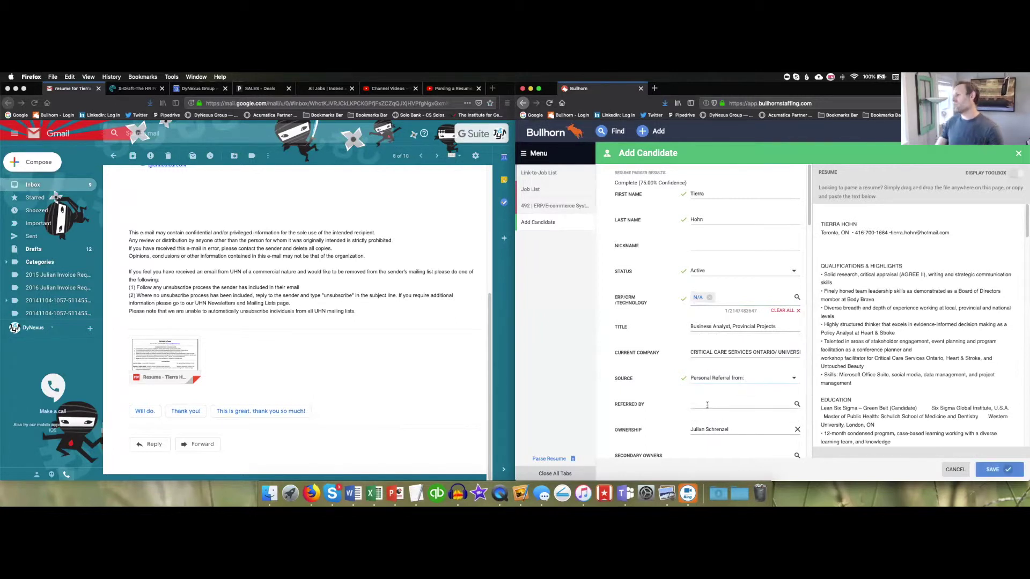
click(707, 405)
click(672, 400)
scroll(672, 399, down, 3)
scroll(680, 401, down, 9)
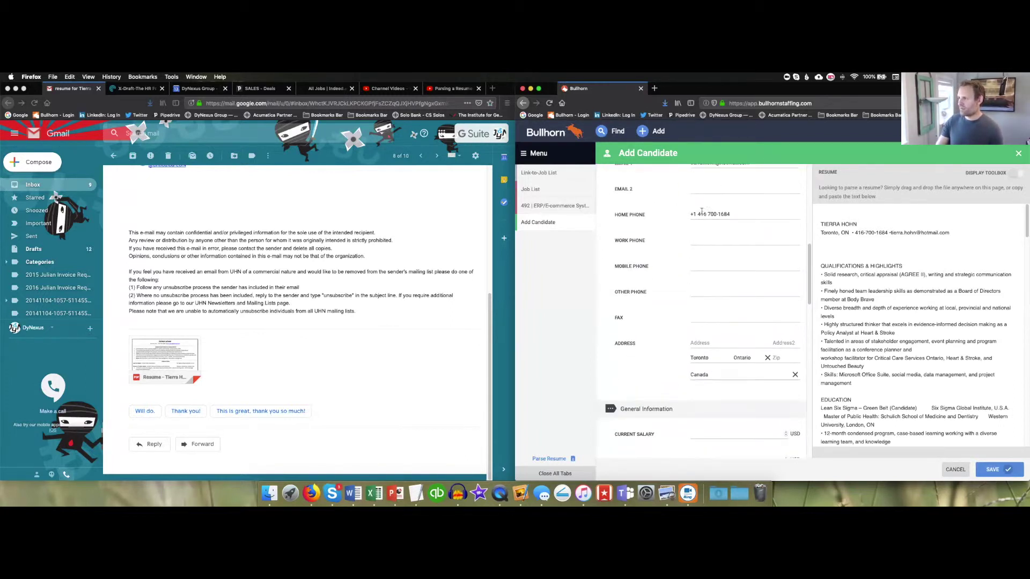
- Remove the +1 country code from Home Phone and replace the following space with a hyphen
drag(698, 214, 679, 212)
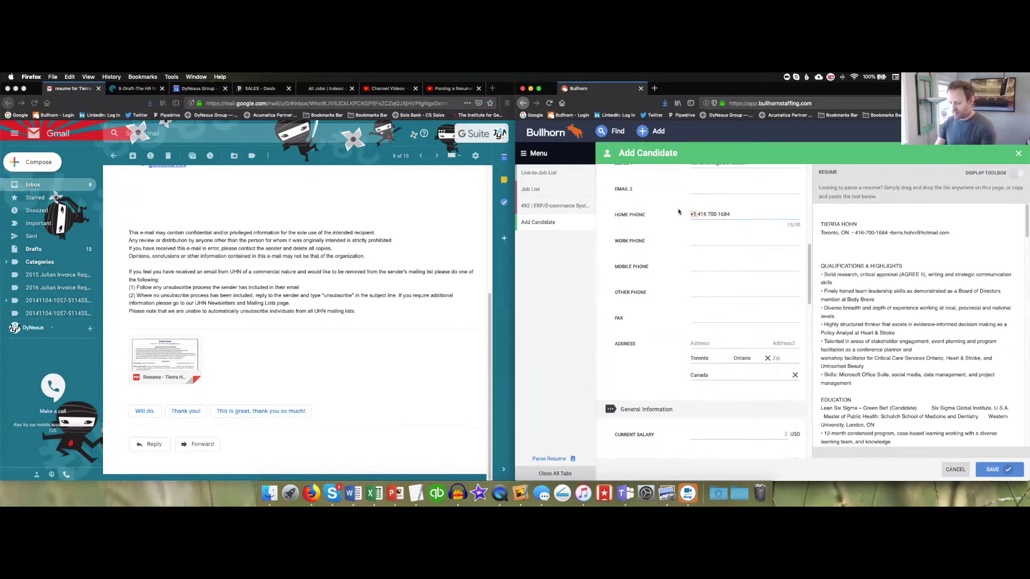
key(BackSpace)
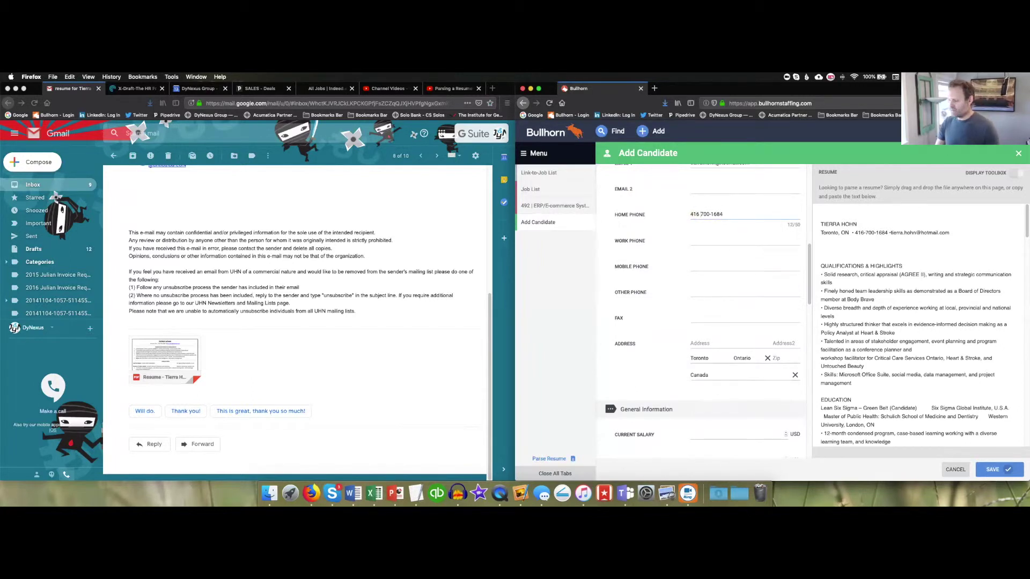
key(BackSpace)
text(-)
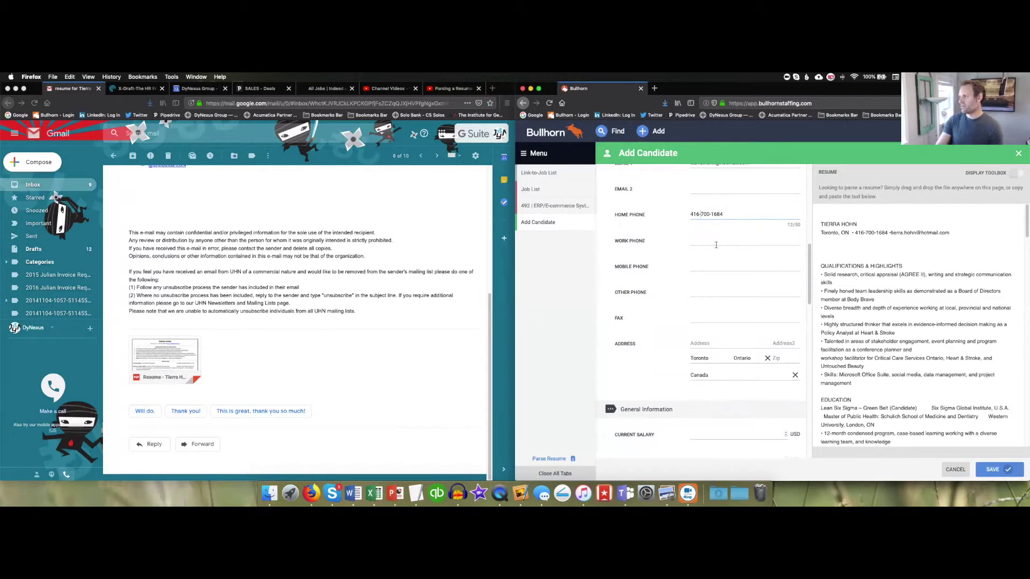
- Save the new candidate record
scroll(708, 251, down, 3)
scroll(726, 313, down, 12)
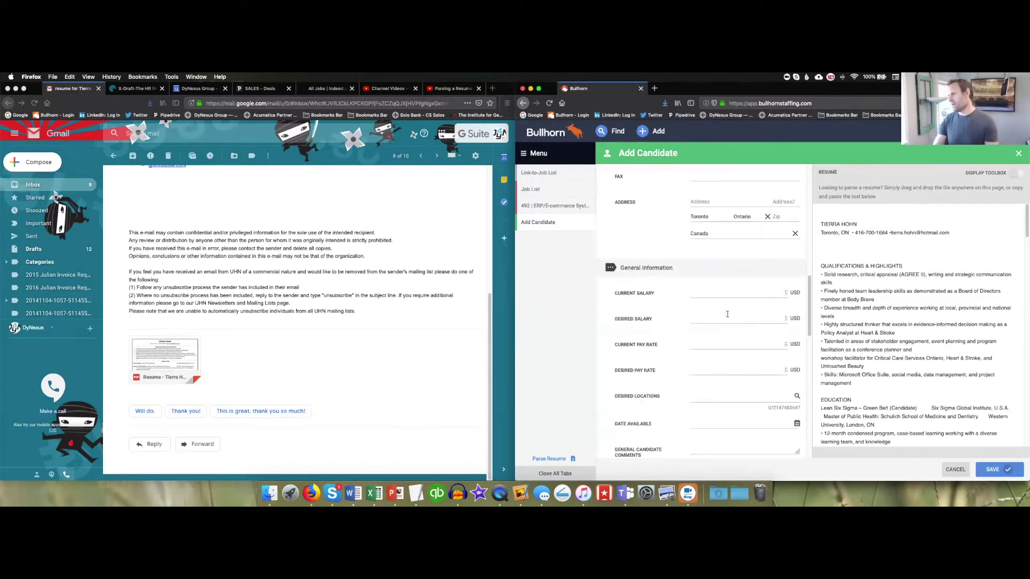
scroll(727, 314, down, 10)
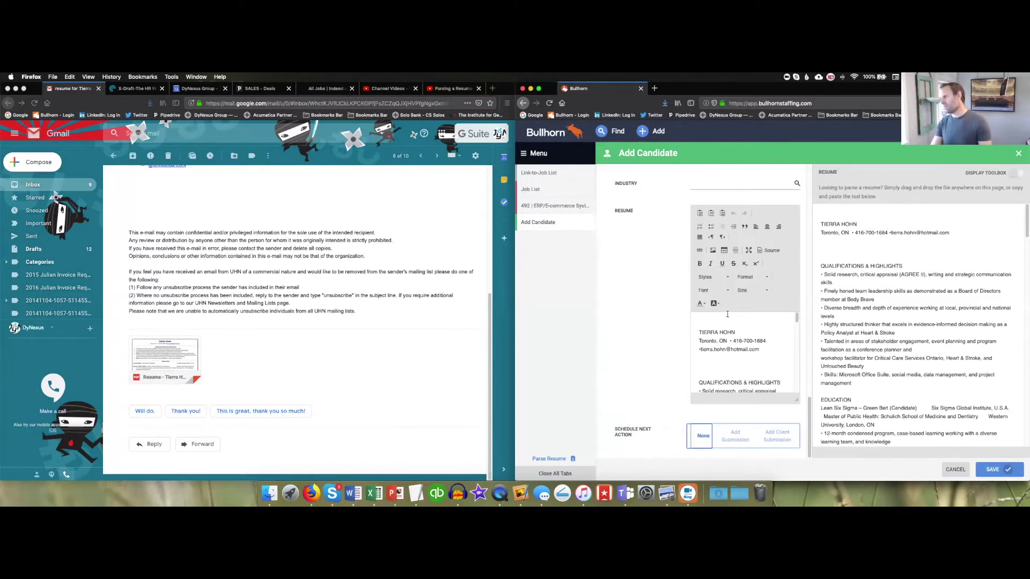
scroll(727, 314, down, 5)
click(1007, 469)
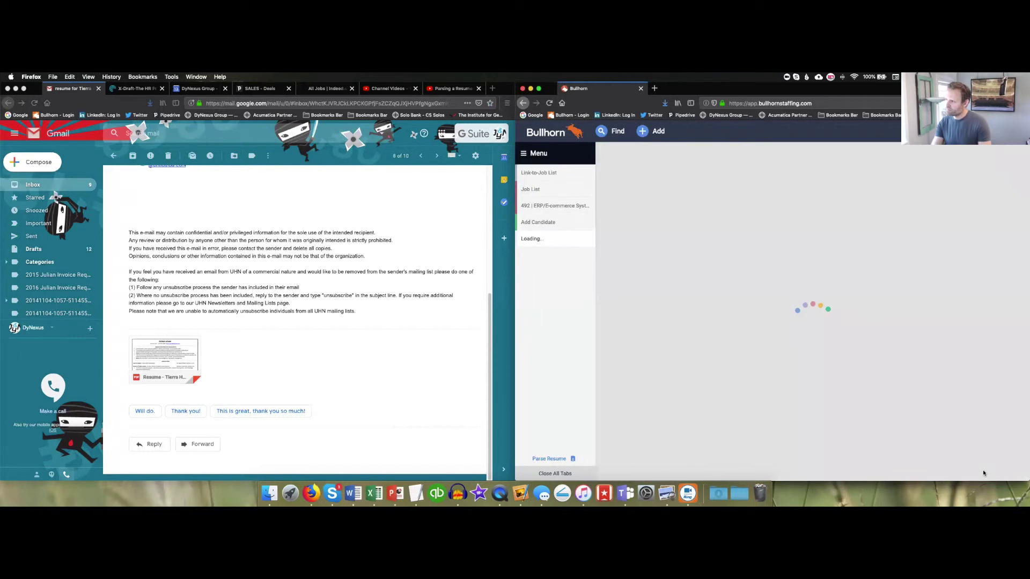